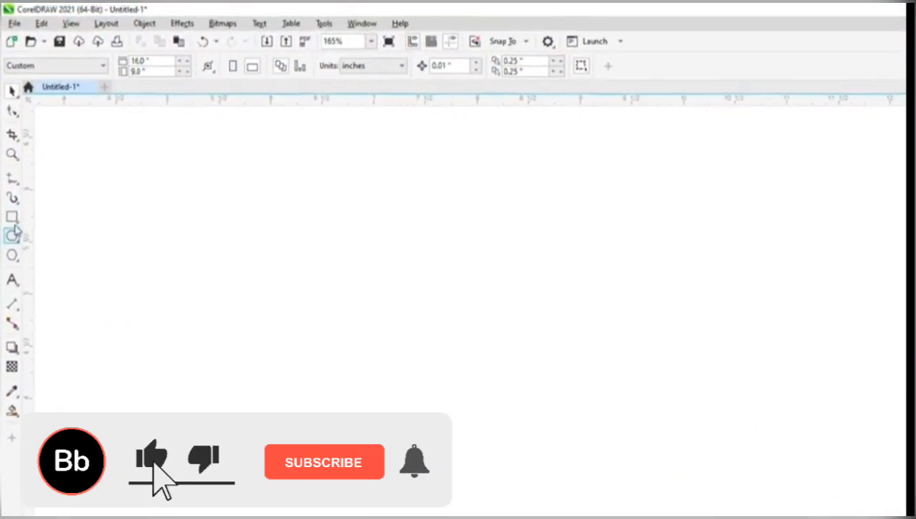
Step: Draw a square about 2.53 inches wide and centre it at about X 8.902, Y 4.44 inches
left_click(17, 222)
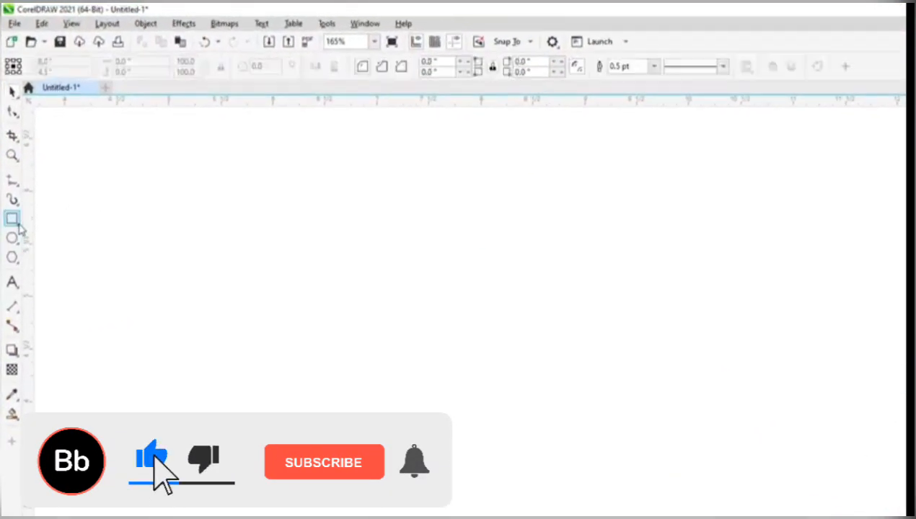
left_click(55, 219)
left_click_drag(350, 201, 556, 375)
mouse_move(402, 271)
left_mouse_down()
mouse_move(421, 289)
mouse_move(414, 286)
left_mouse_up()
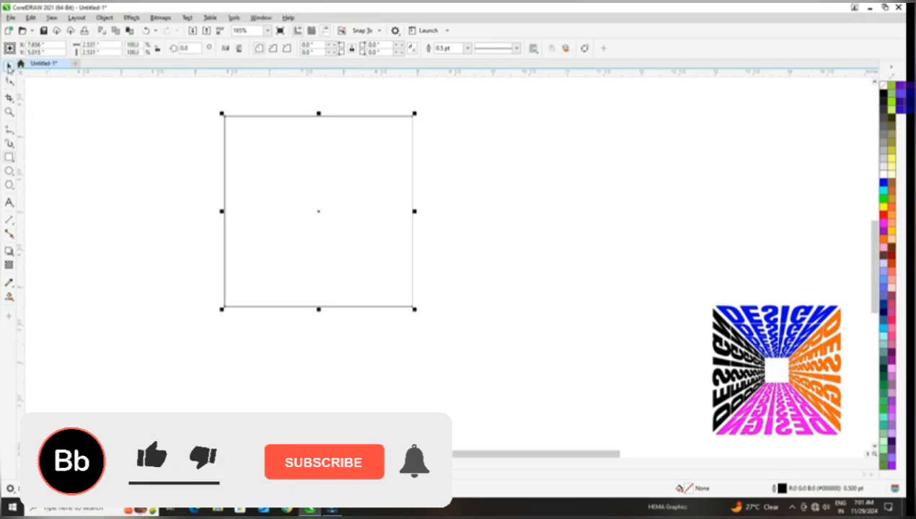
left_click_drag(249, 182, 341, 227)
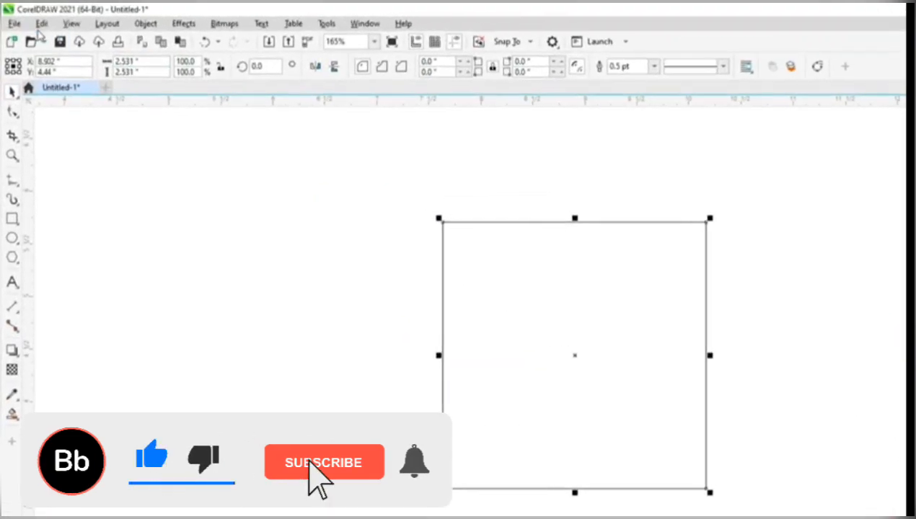
Step: Duplicate the square in place and scale the copy about its centre to about 70.5%
left_click(36, 21)
left_click(59, 102)
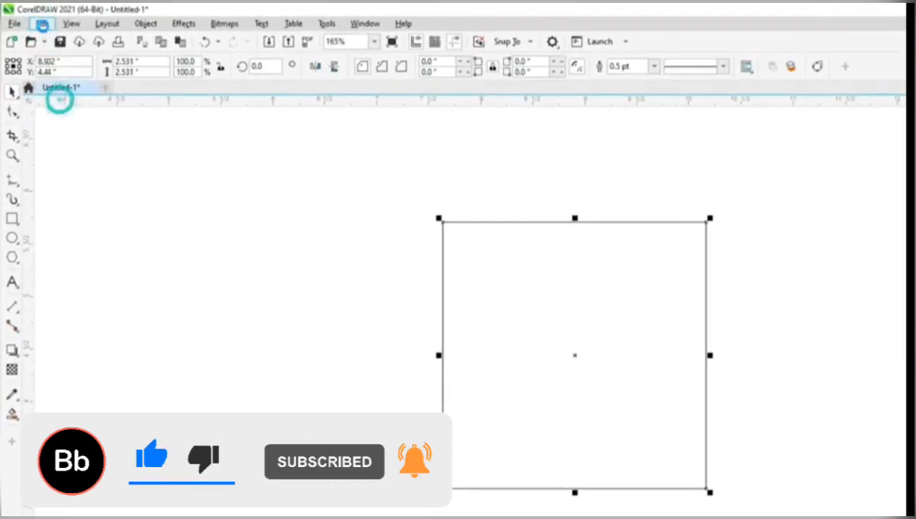
left_click(42, 23)
left_click(64, 133)
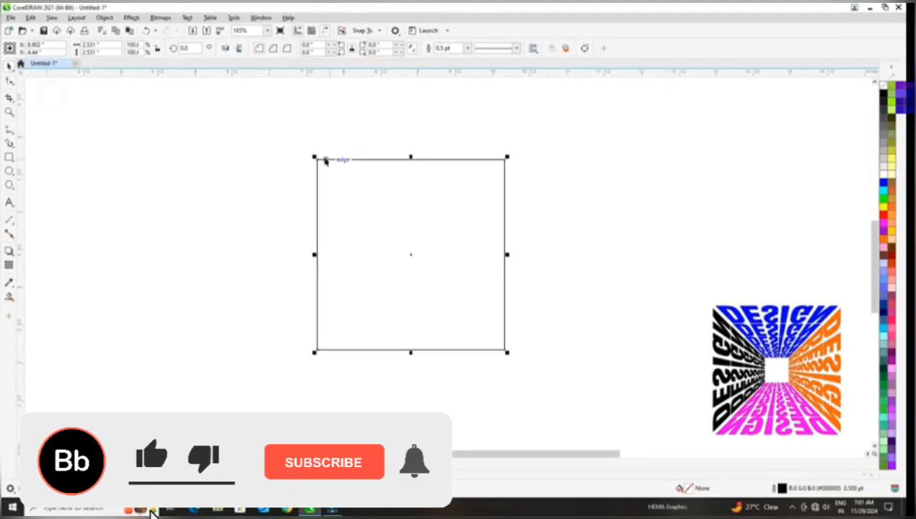
left_click_drag(320, 161, 337, 186)
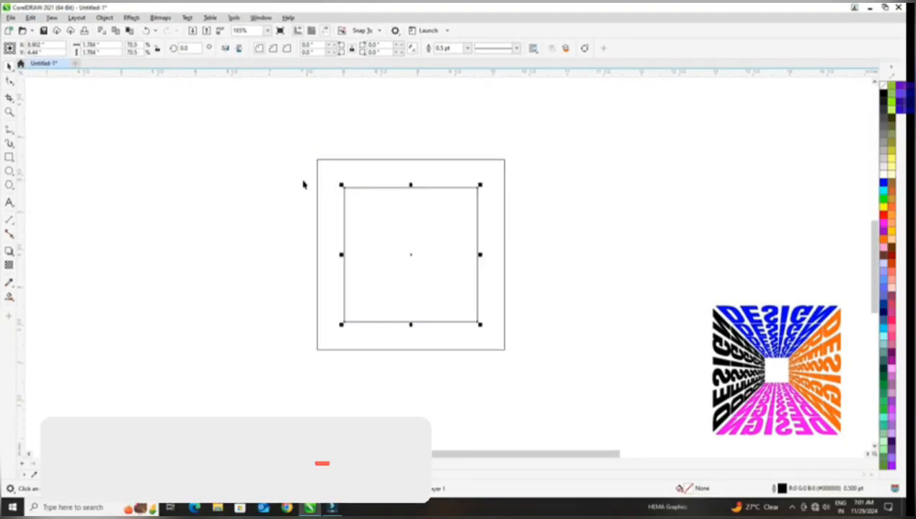
left_click(303, 185)
left_click(252, 158)
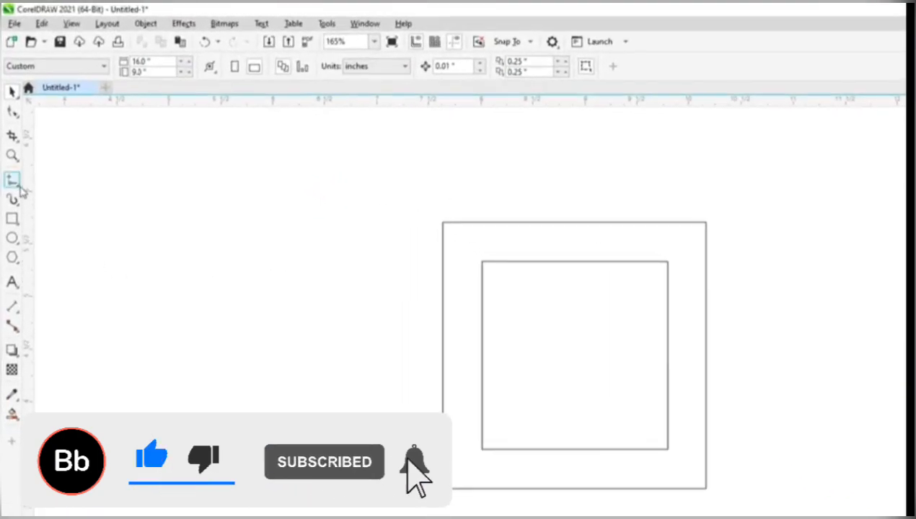
Step: Draw two straight diagonal lines through the upper-left and upper-right corners of both squares, extending past the corners
left_click(20, 187)
left_click(47, 180)
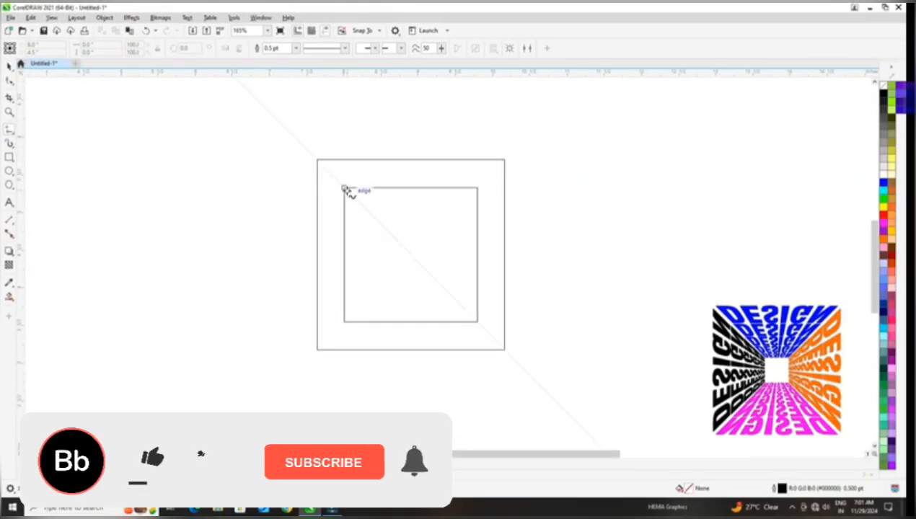
left_click(305, 147)
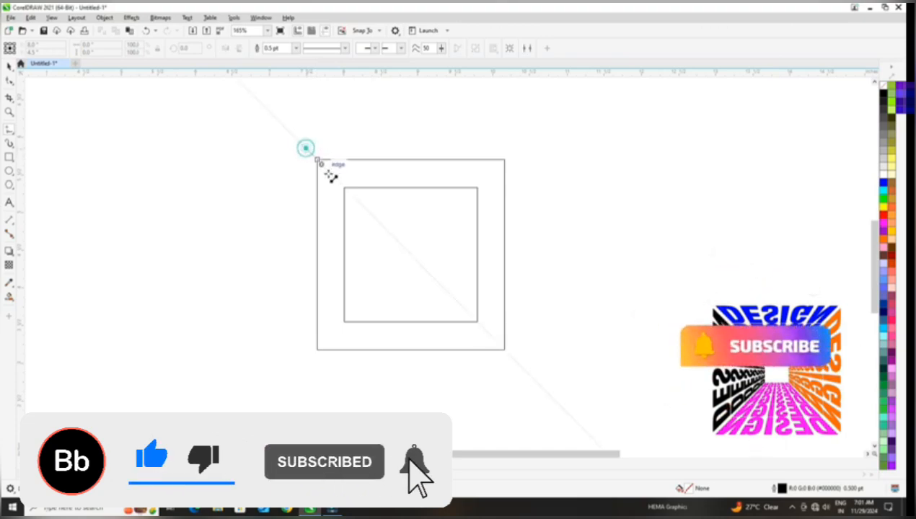
left_click(359, 204)
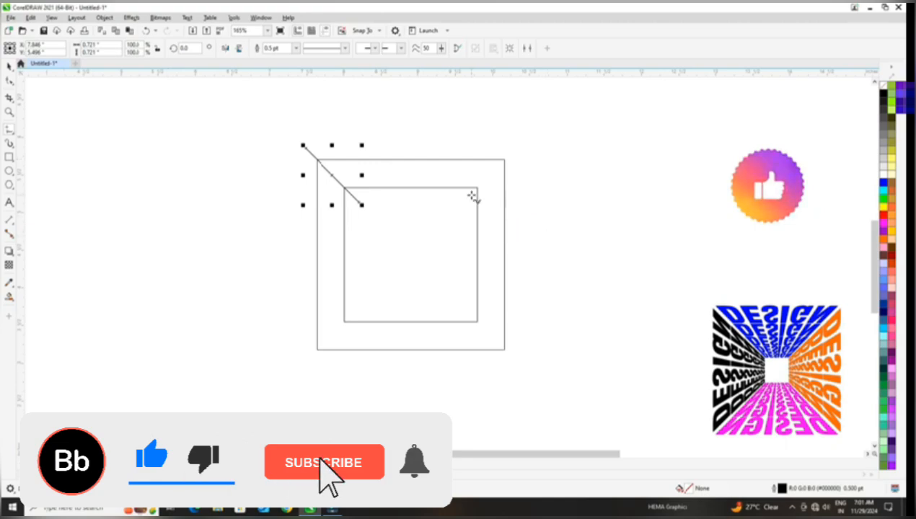
left_click(505, 157)
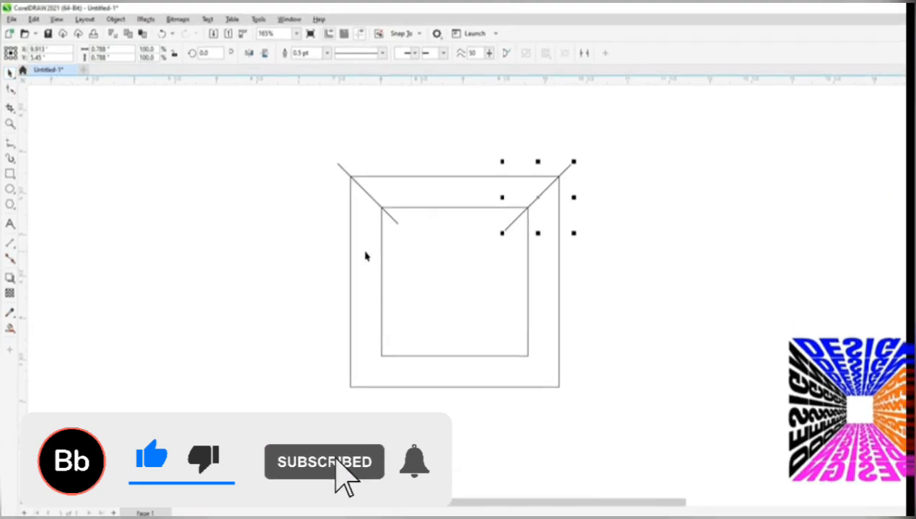
Step: Create a trapezoid from the area enclosed by the upper edges and the diagonals using Smart Fill
left_click(12, 415)
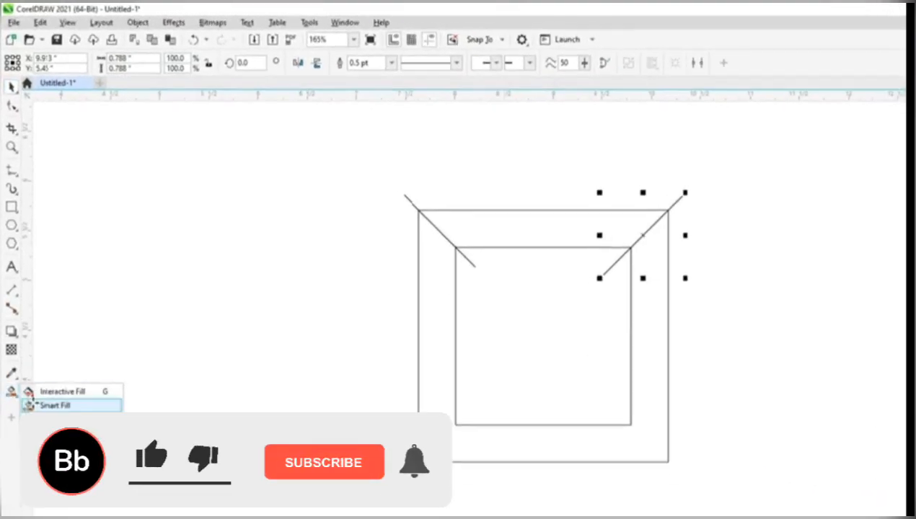
left_click(52, 405)
left_click(433, 221)
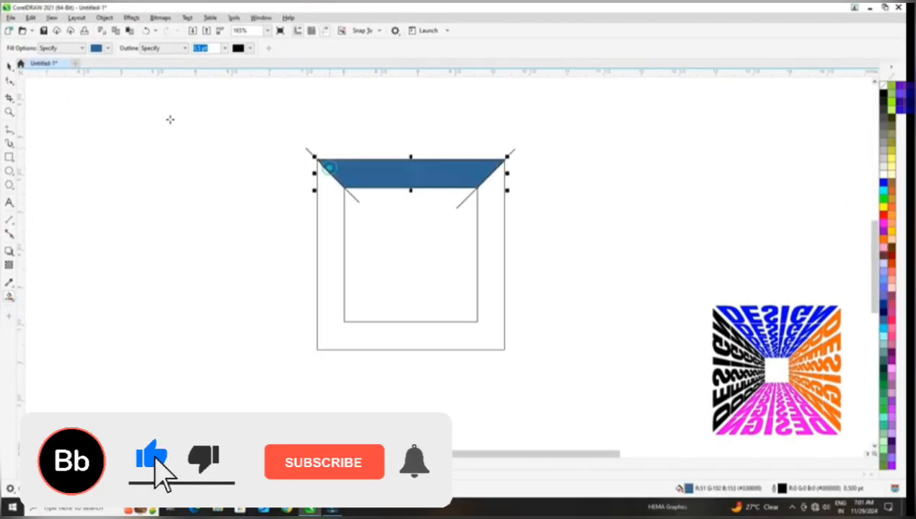
Step: Delete both diagonal guide lines at the squares' upper corners
left_click(10, 67)
left_click(251, 216)
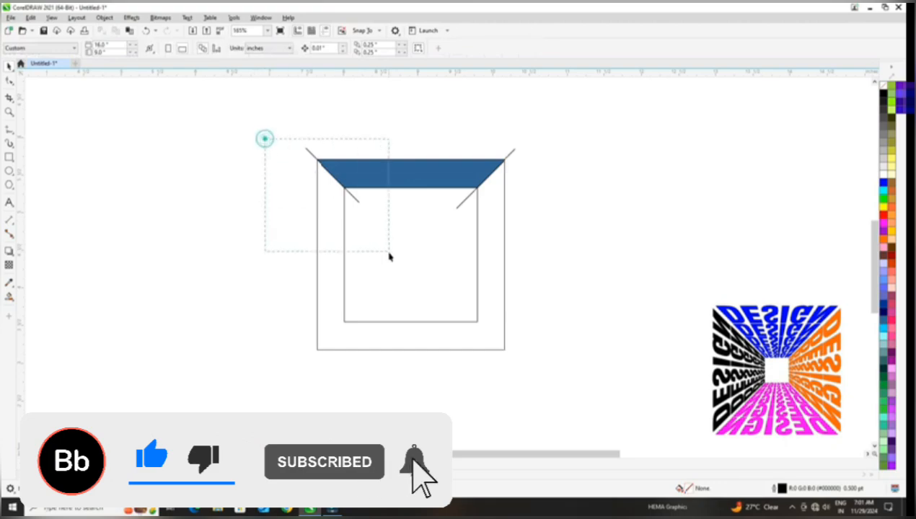
left_click_drag(390, 256, 384, 251)
key("Delete")
left_click_drag(422, 119, 603, 238)
key("Delete")
Step: Remove the trapezoid's blue fill and delete the inner square
left_click(440, 180)
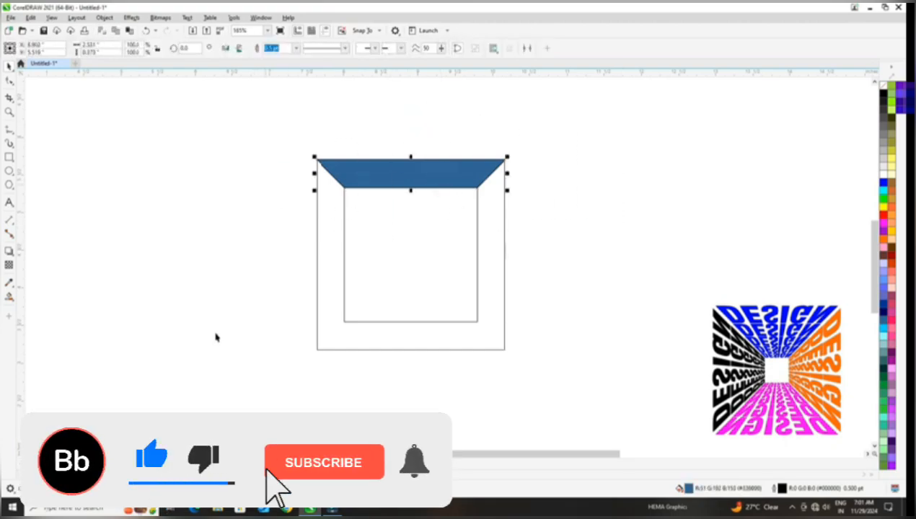
left_click(884, 86)
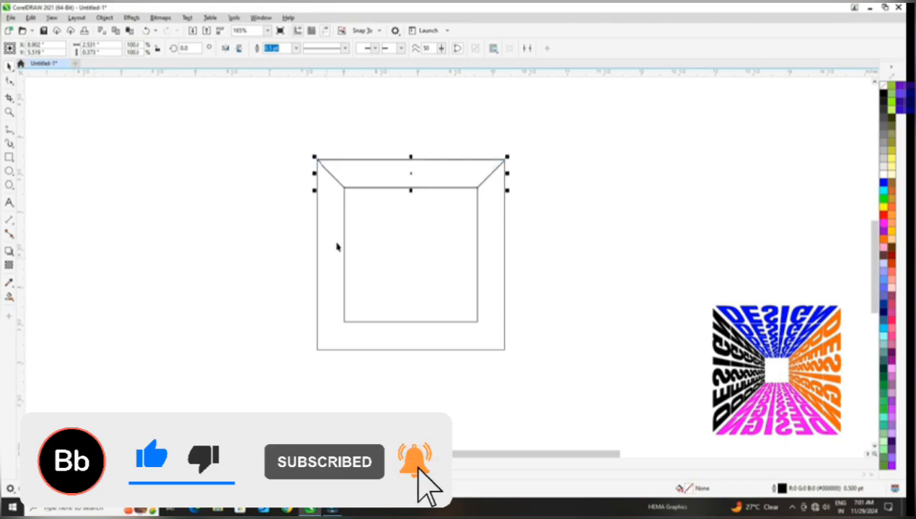
left_click_drag(368, 170, 308, 134)
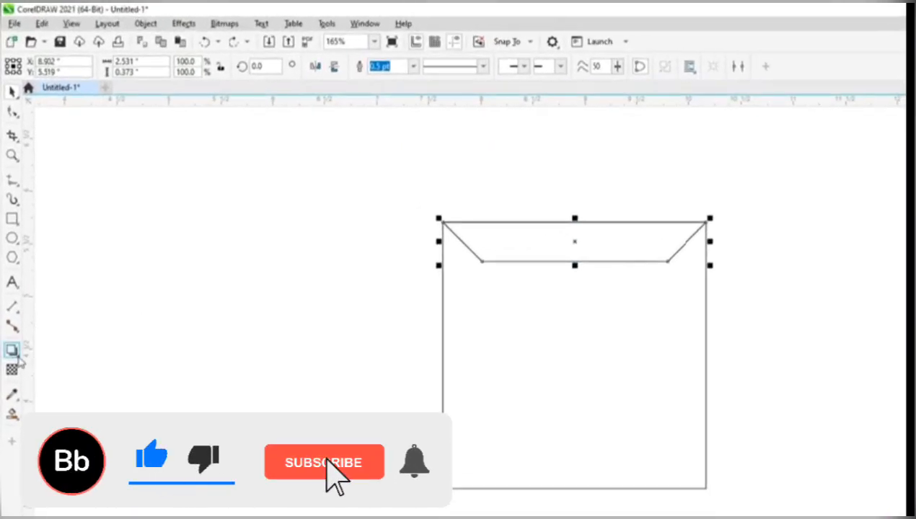
Step: Add a one-step inside contour to the trapezoid with an offset of 0.034 inches
left_click(18, 358)
left_click(60, 365)
left_click_drag(459, 241, 474, 242)
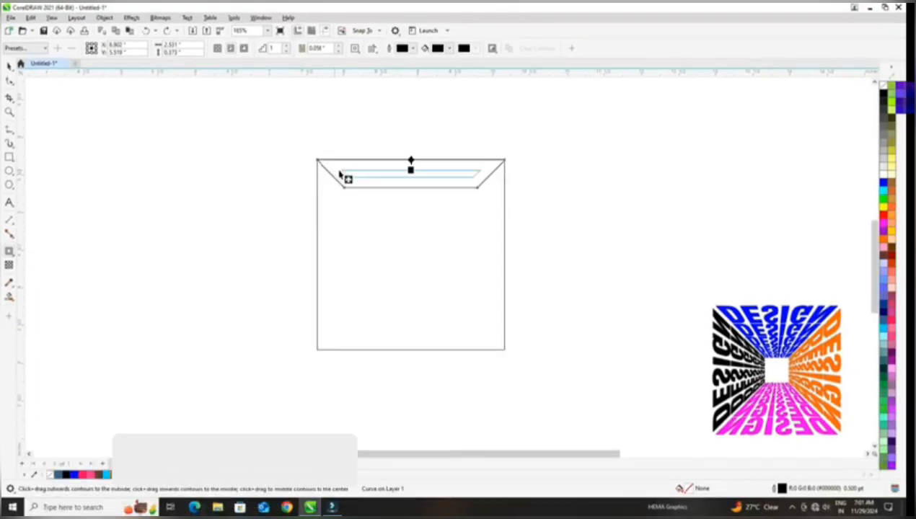
left_click_drag(340, 173, 333, 169)
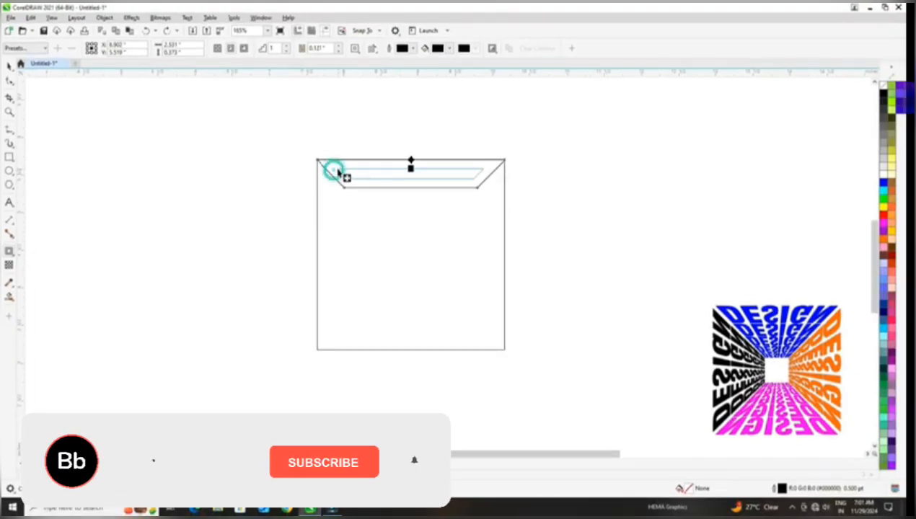
left_click(338, 51)
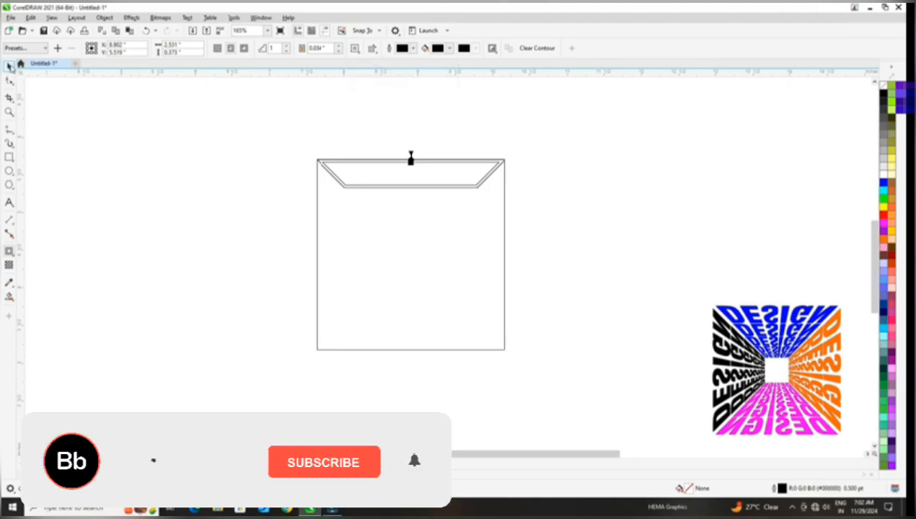
Step: Break the contour apart from the trapezoid and delete the outer trapezoid, keeping the inner one
left_click(10, 67)
left_click_drag(266, 122, 649, 263)
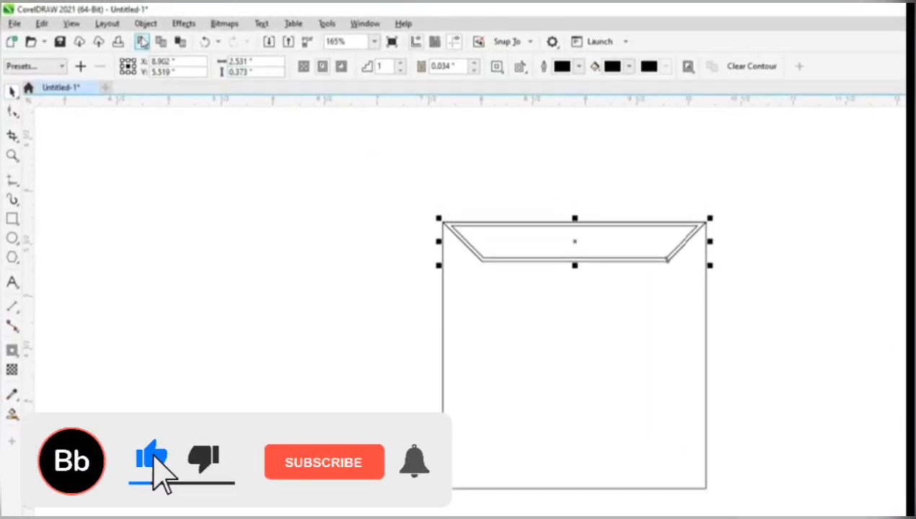
left_click(104, 18)
left_click(216, 331)
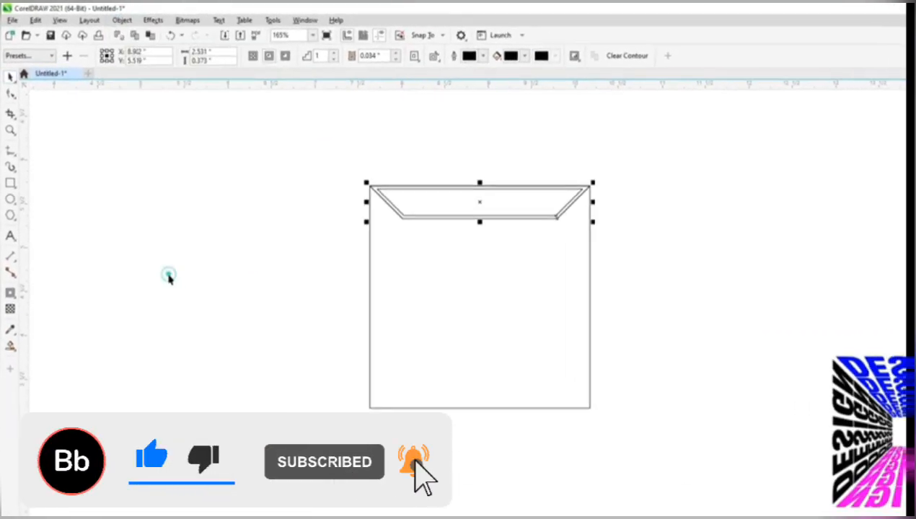
left_click_drag(319, 161, 314, 189)
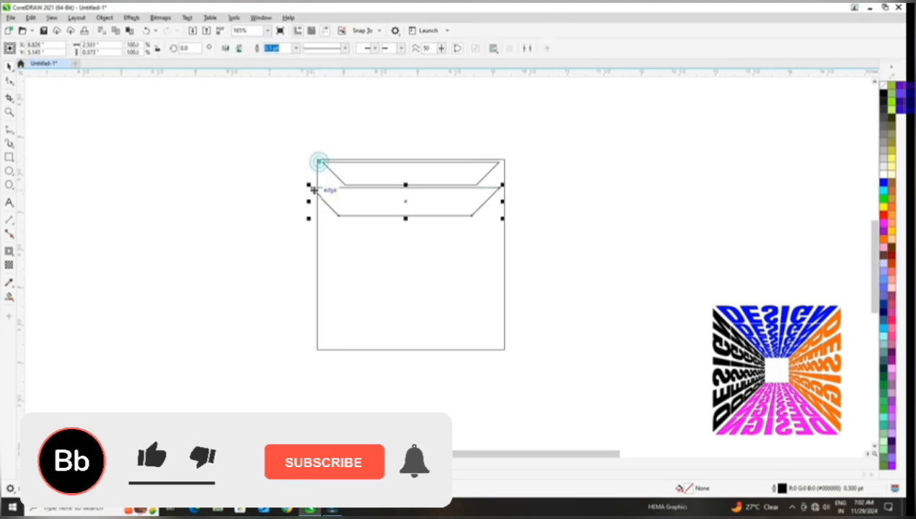
key("Delete")
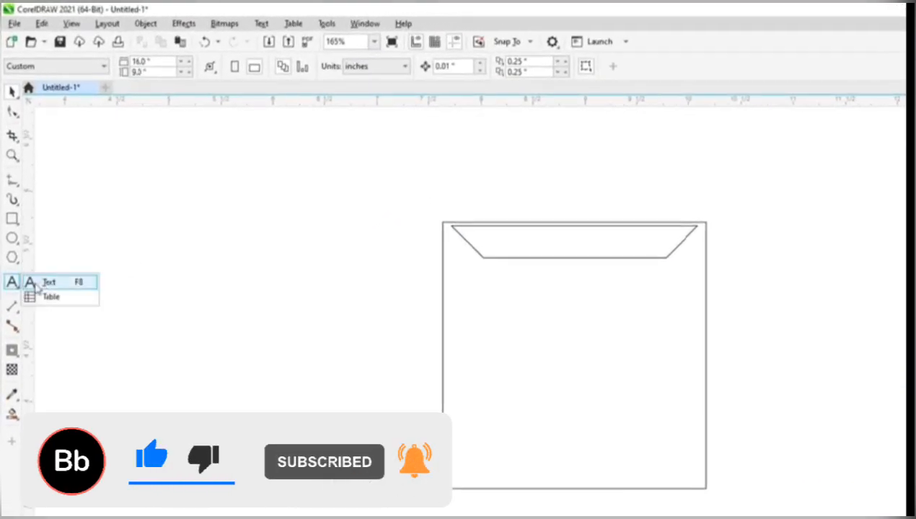
Step: Add the text DESIGN beside the square and set its font to Swis721 BlkCn BT
left_click(48, 284)
left_click(239, 253)
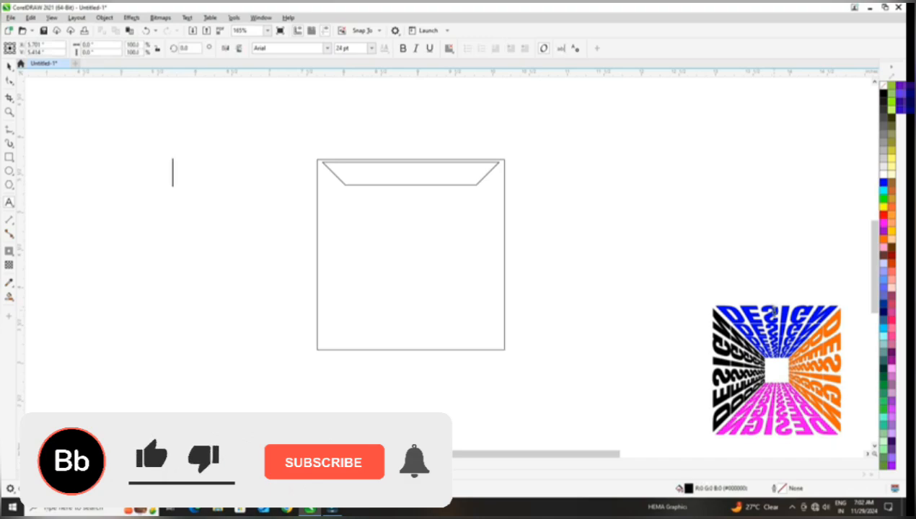
type("DESIGN")
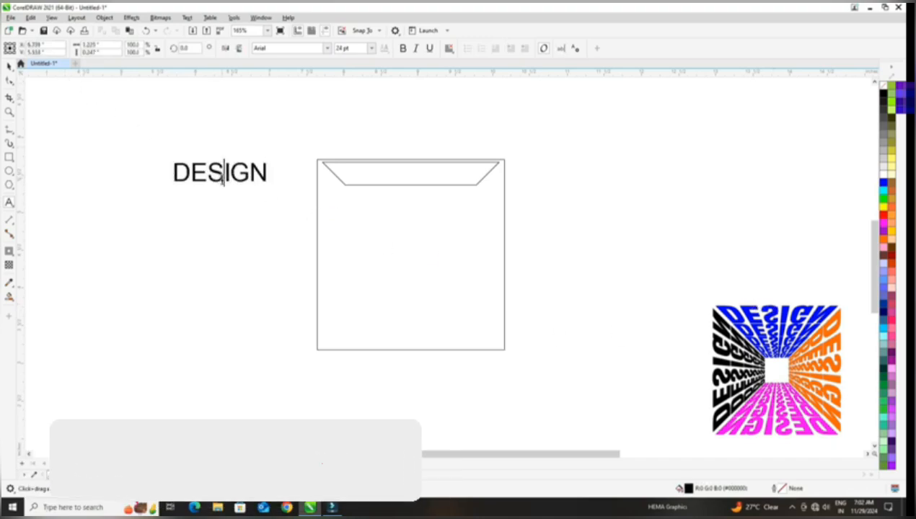
double_click(215, 173)
left_click(327, 47)
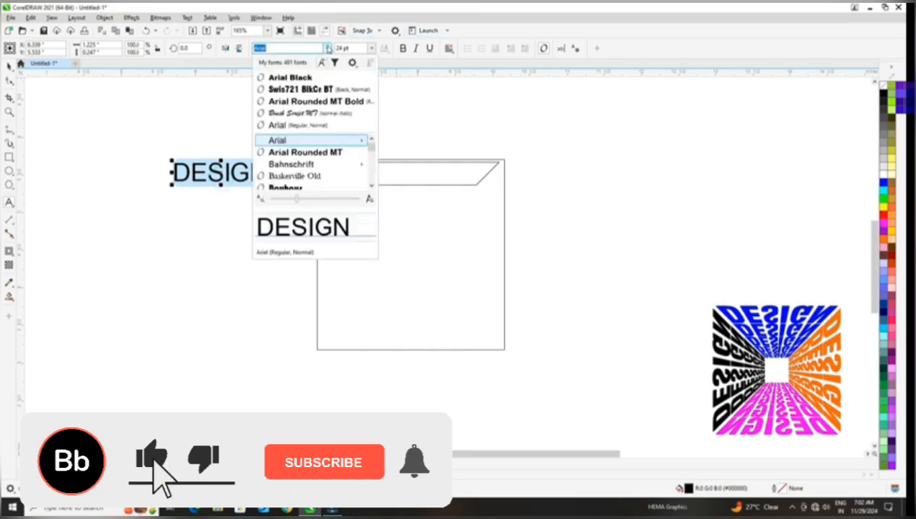
left_click(307, 87)
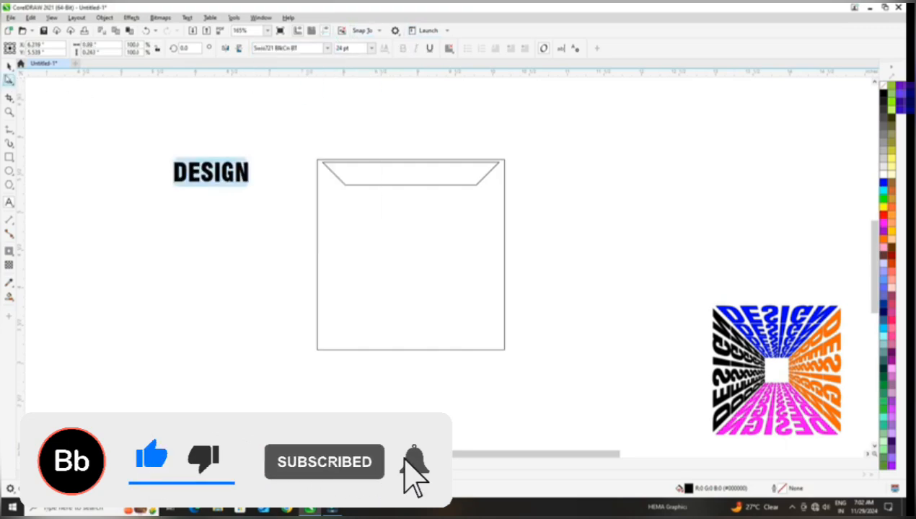
left_click(10, 67)
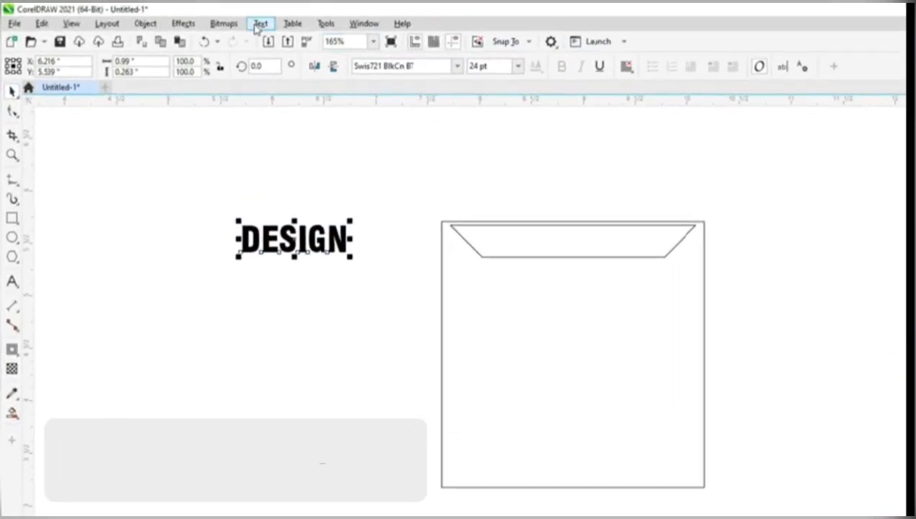
Step: Shape the DESIGN text with an envelope created from the trapezoid, and close the envelope settings
left_click(184, 23)
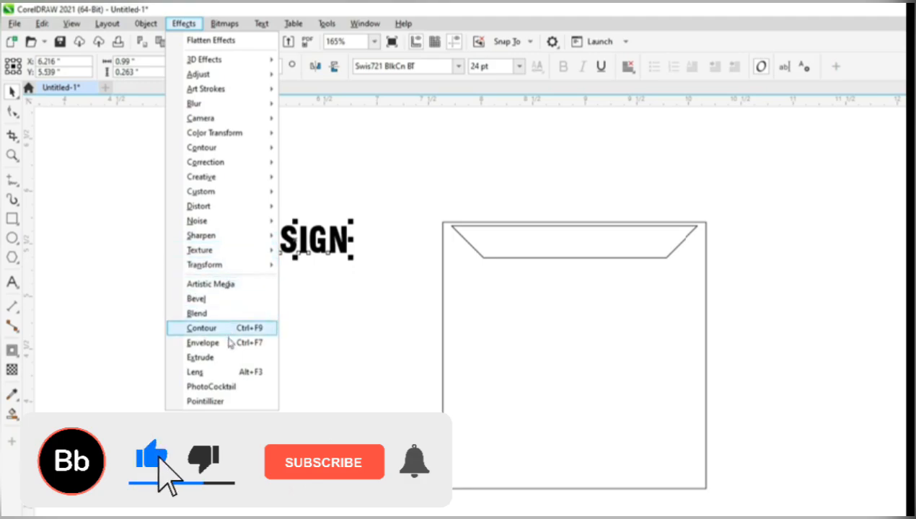
left_click(209, 342)
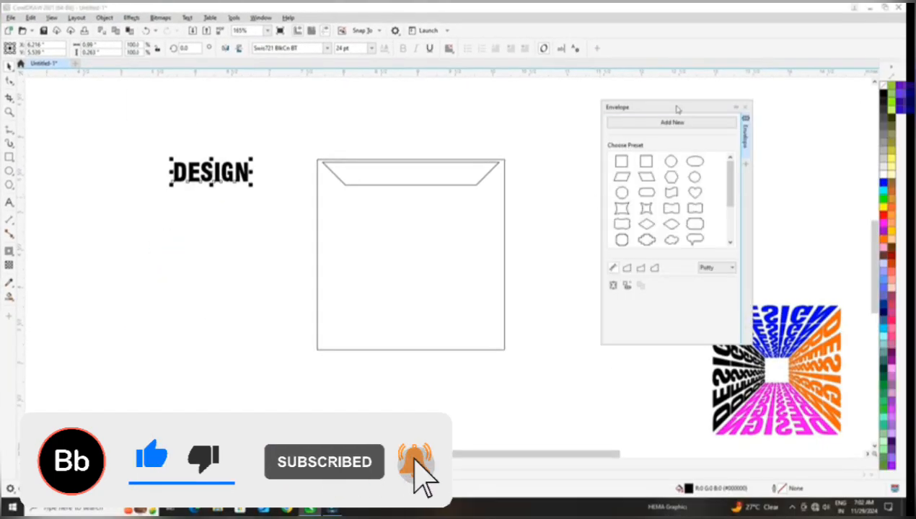
left_click_drag(677, 108, 606, 93)
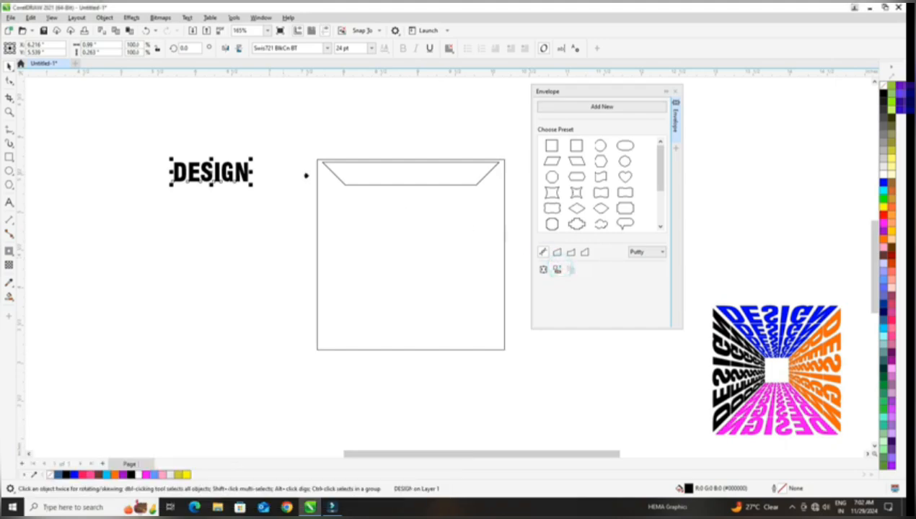
left_click(369, 175)
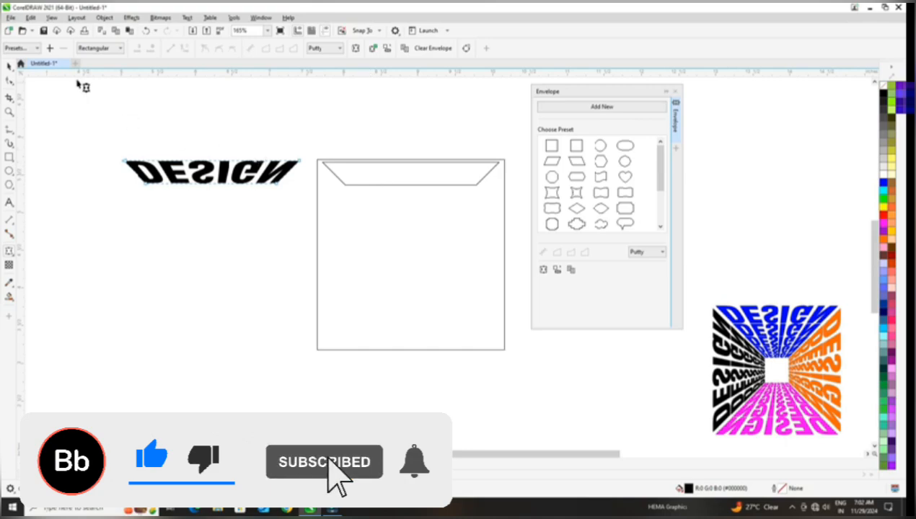
left_click(10, 65)
left_click(182, 123)
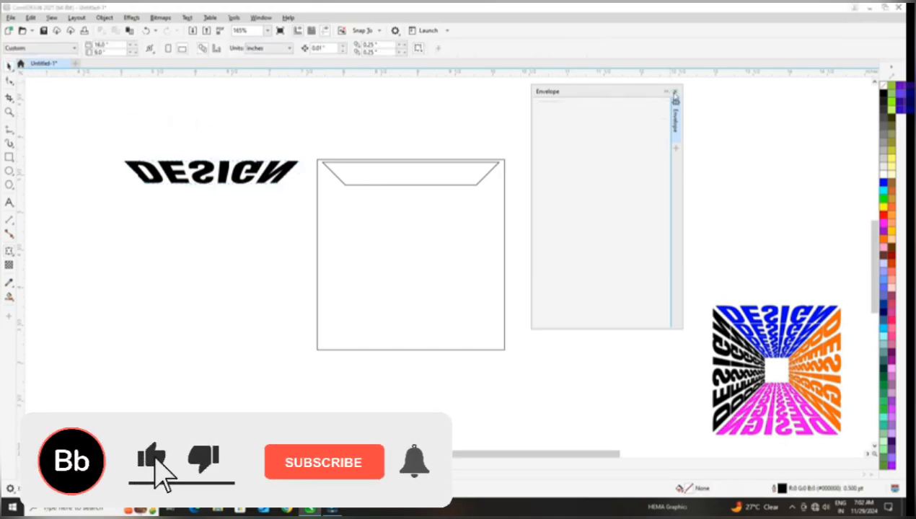
left_click(673, 93)
Step: Align the shaped DESIGN text exactly over the trapezoid inside the square and delete the trapezoid outline
left_click_drag(291, 171, 368, 177)
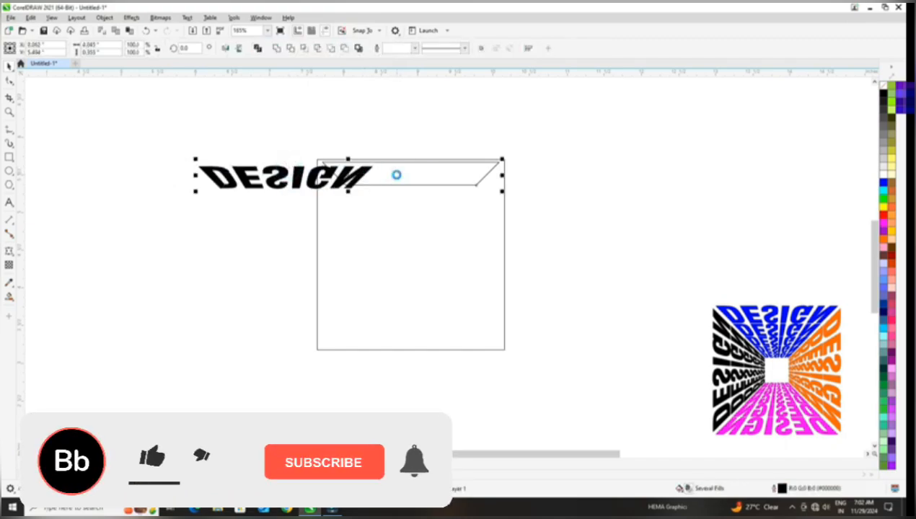
left_click(397, 177)
left_click(409, 121)
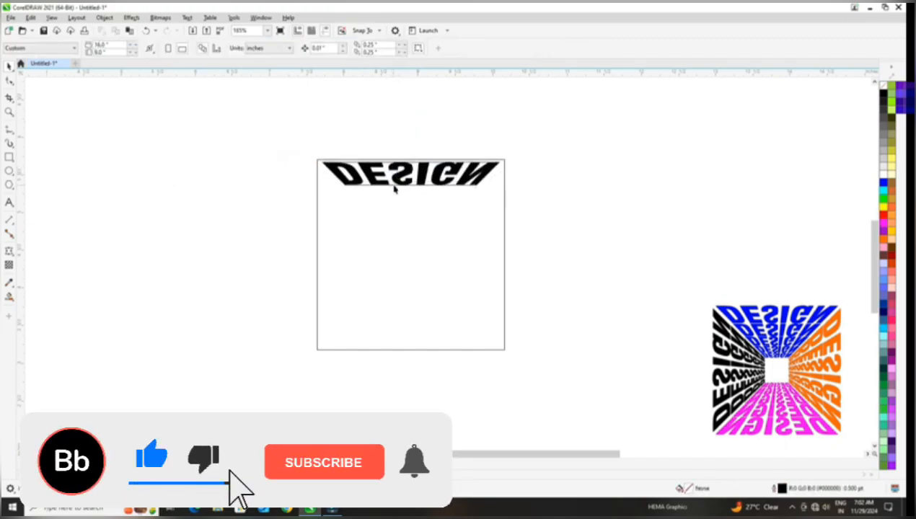
left_click(393, 188)
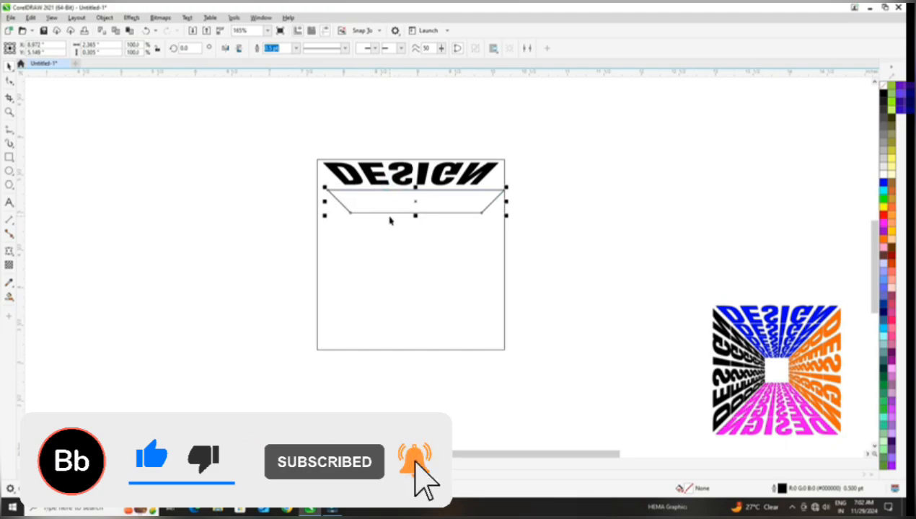
key("Delete")
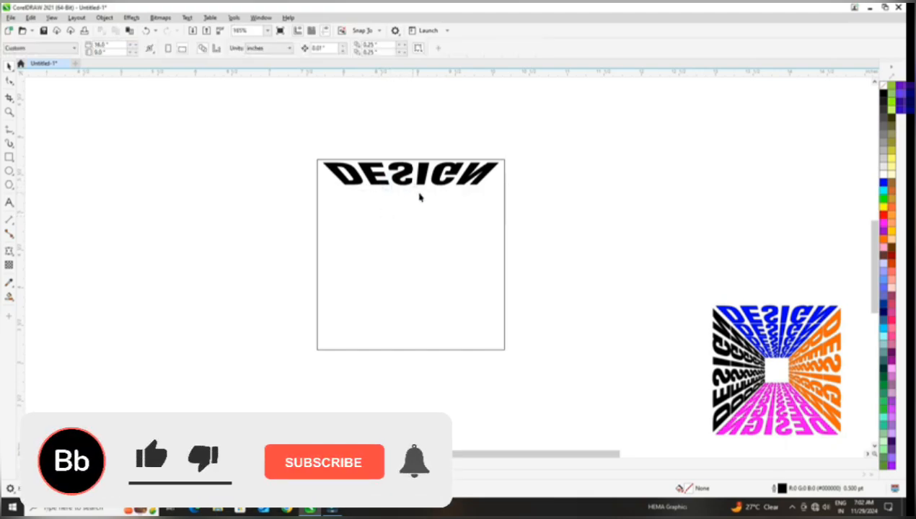
Step: Set the text's rotation centre at the square's middle and make three rotated copies at 90° intervals, one for each remaining side
left_click(446, 181)
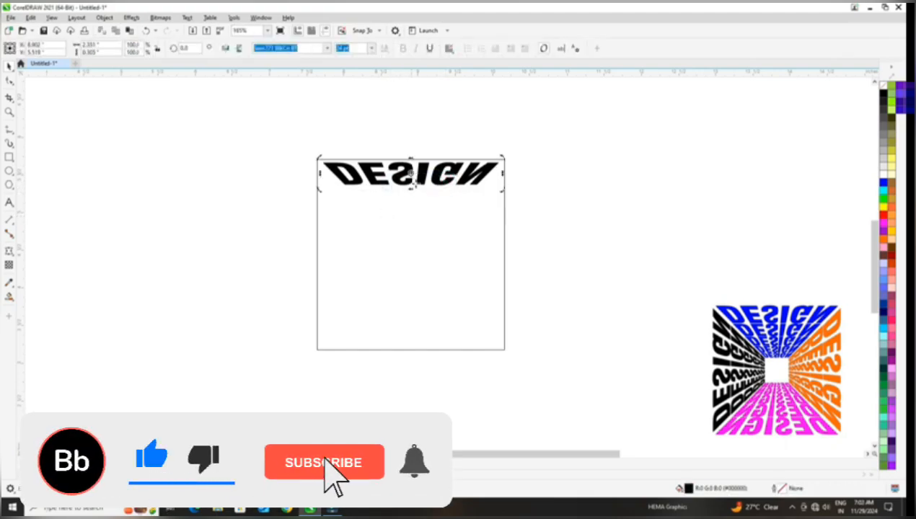
mouse_move(412, 174)
left_mouse_down()
mouse_move(417, 261)
mouse_move(411, 254)
left_mouse_up()
left_click_drag(503, 158, 481, 320)
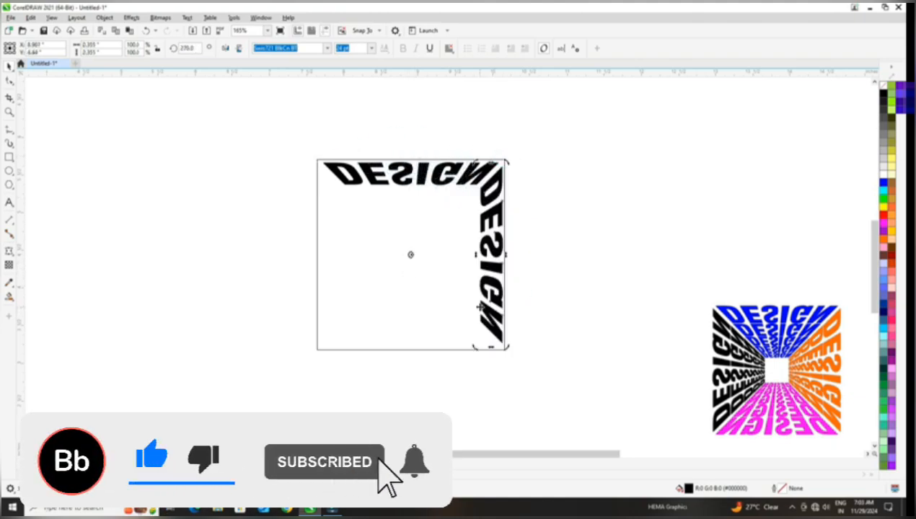
key("ctrl+r")
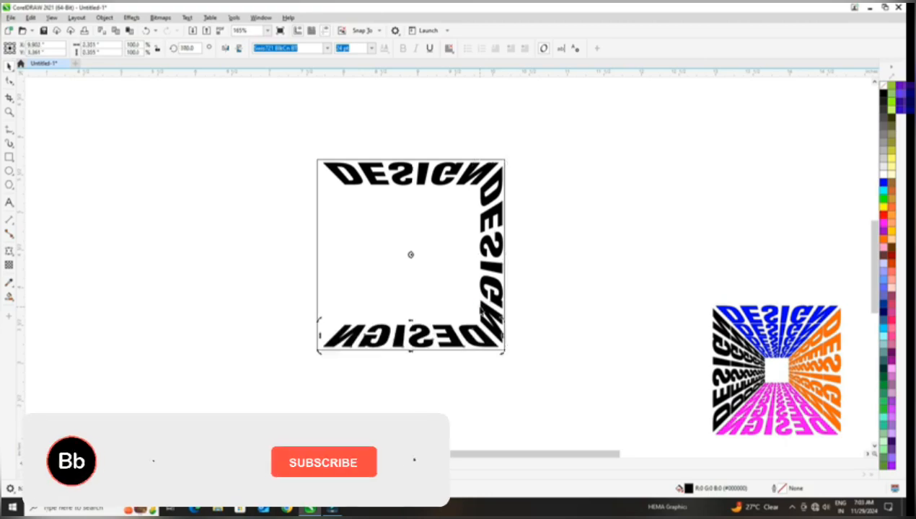
key("ctrl+r")
Step: Pull the square outline away from the four DESIGN texts and delete it
left_click(251, 182)
left_click_drag(390, 240, 518, 215)
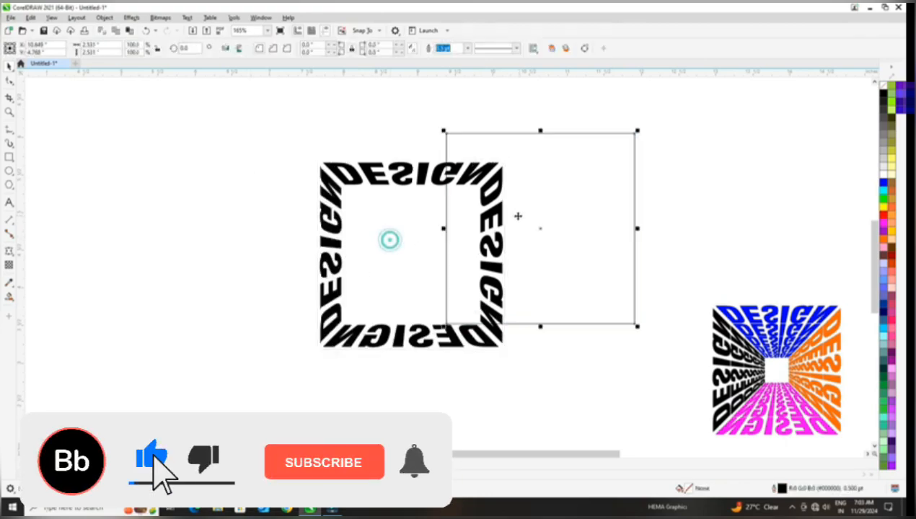
key("Delete")
Step: Enlarge the frame of four texts to about 3.49 inches and nest a centred copy inside it, scaled to about 2.56 inches
left_click_drag(276, 143, 543, 390)
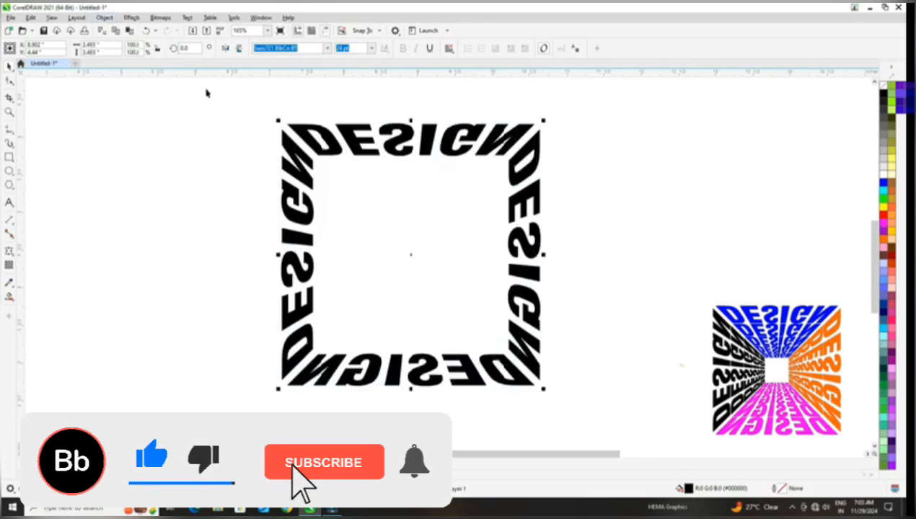
left_click_drag(301, 128, 298, 115)
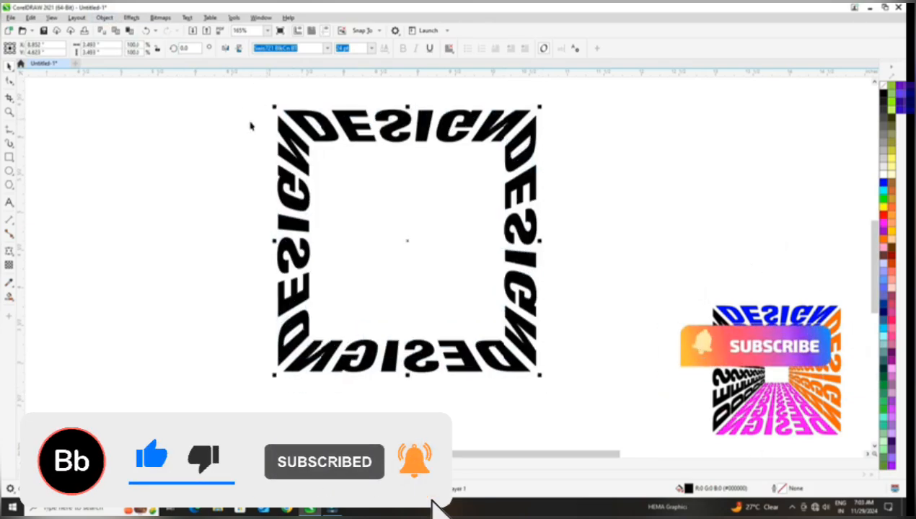
left_click_drag(239, 95, 565, 388)
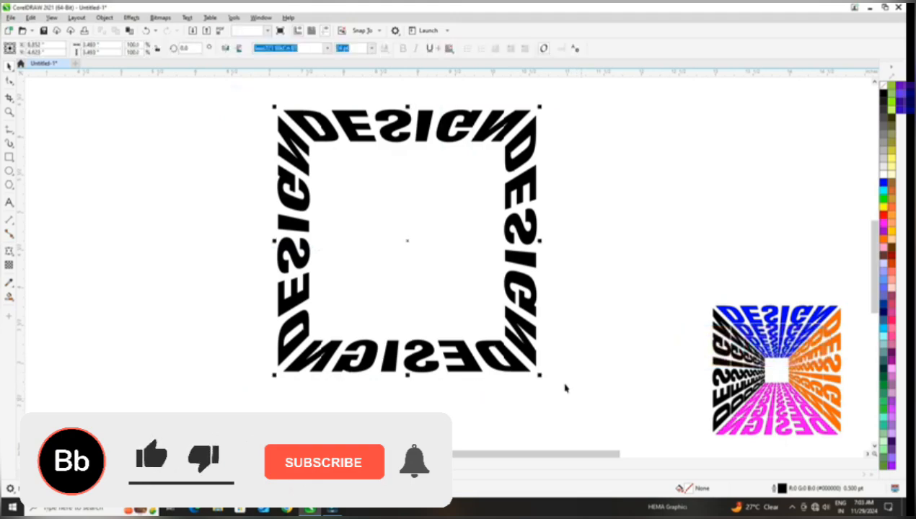
left_click_drag(275, 107, 305, 150)
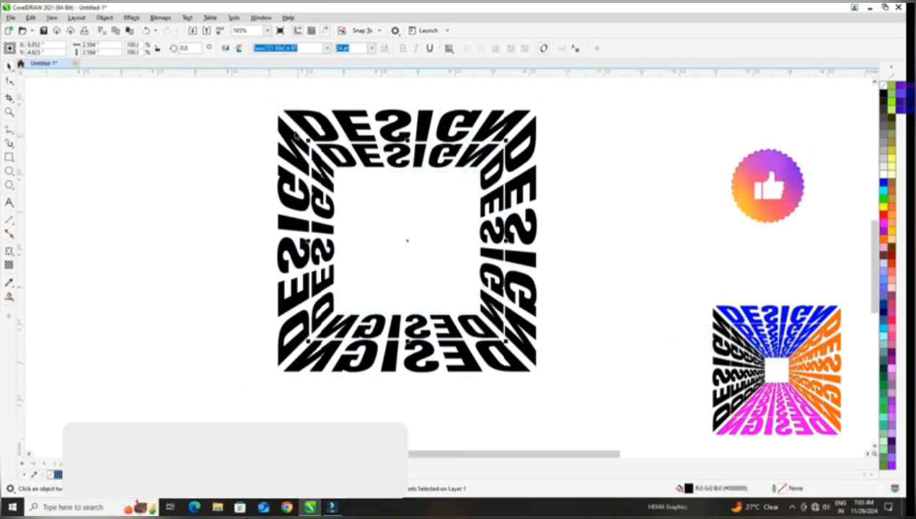
Step: Add progressively smaller centred copies of the nested text frames toward the middle until only a small square opening is left
left_click_drag(249, 98, 565, 406)
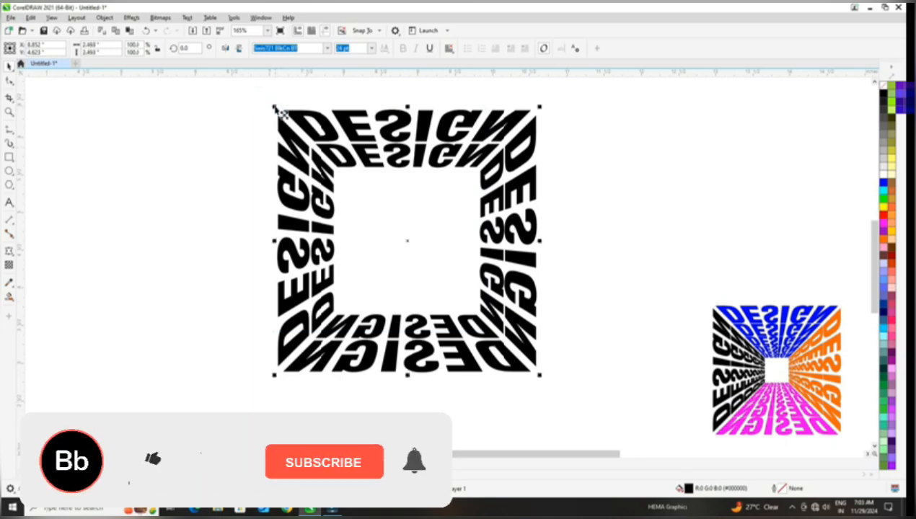
left_click_drag(275, 107, 311, 167)
key("ctrl+z")
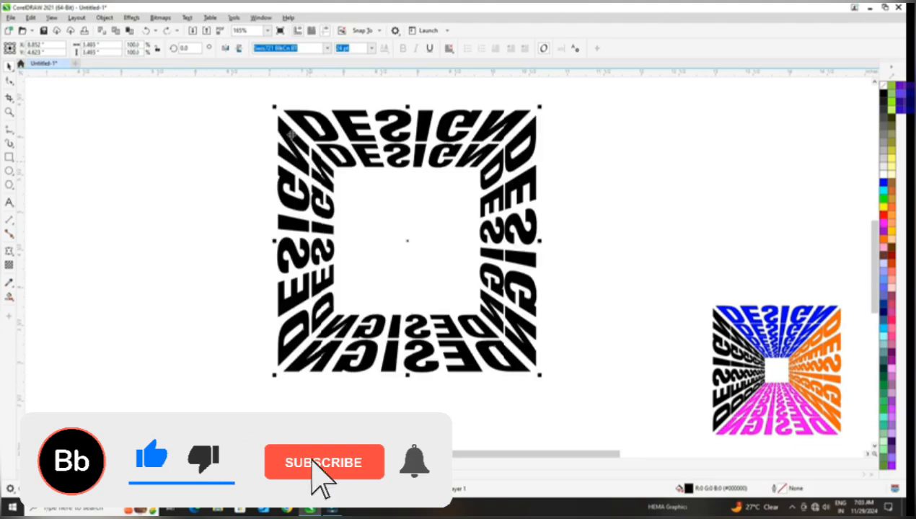
left_click_drag(274, 106, 350, 207)
right_click(322, 171)
right_click(350, 207)
left_click(210, 135)
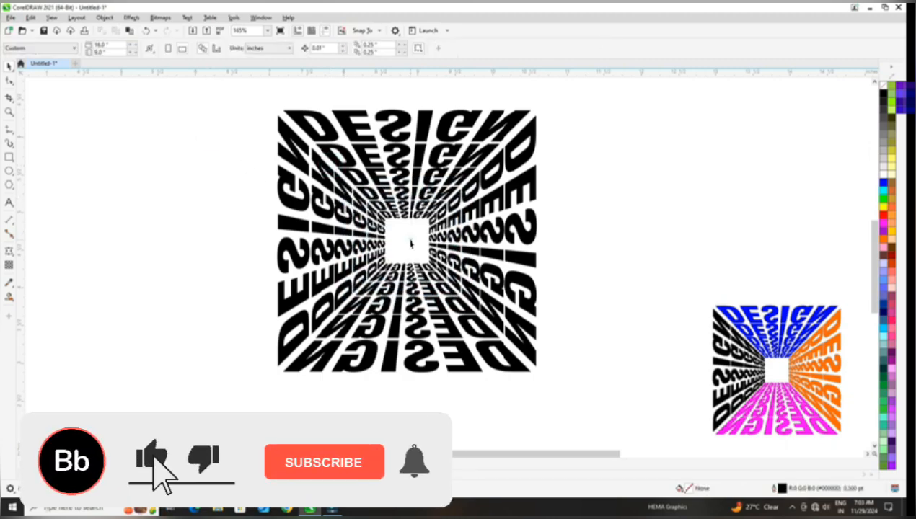
Step: Fill all the DESIGN texts along the tunnel's ceiling with blue
left_click(329, 135)
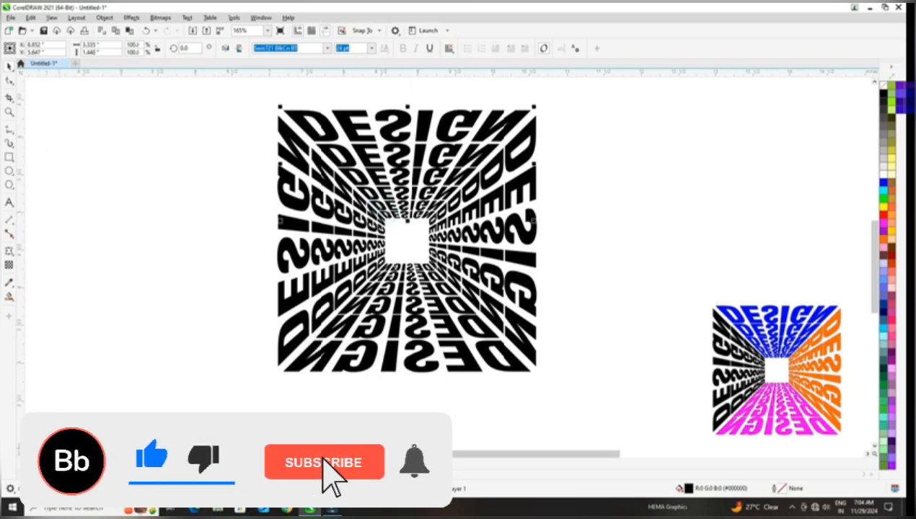
left_click(892, 345)
left_click(883, 183)
left_click(147, 300)
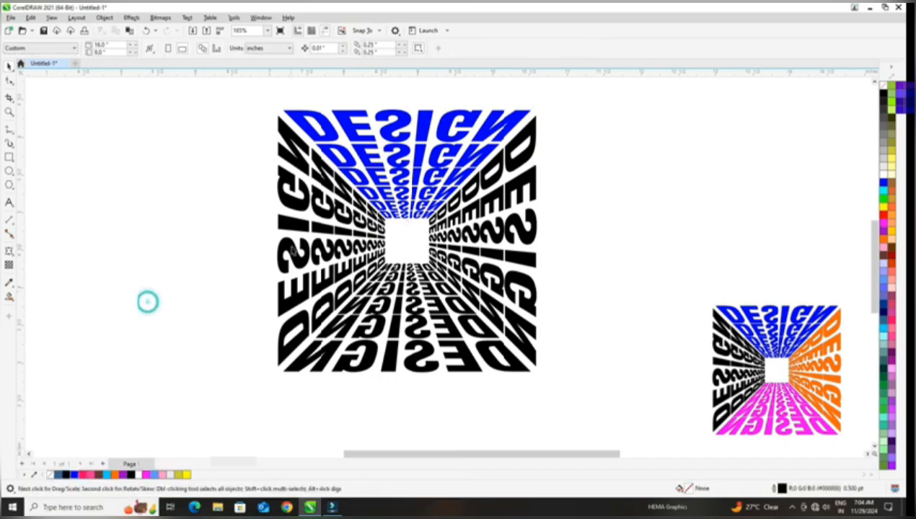
Step: Select all the DESIGN texts along the tunnel's floor and fill them with magenta
left_click(393, 355)
key("Down")
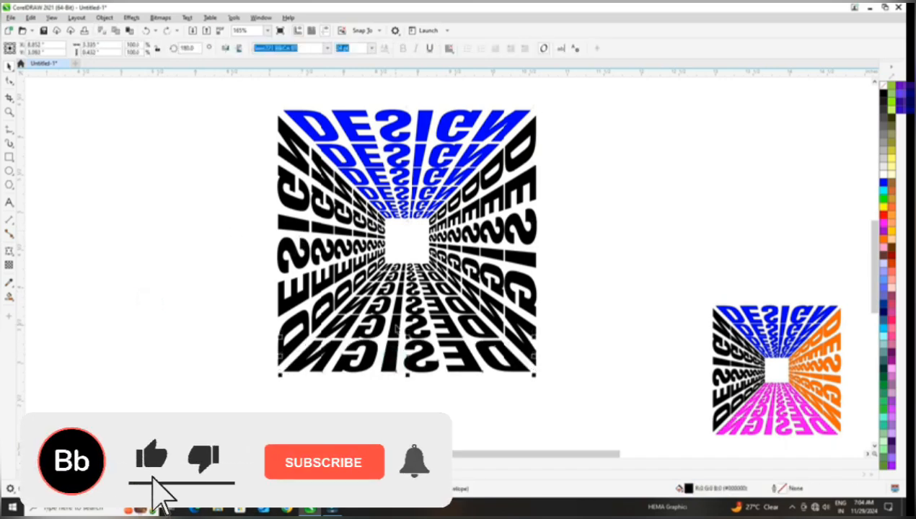
left_click(402, 286, "shift")
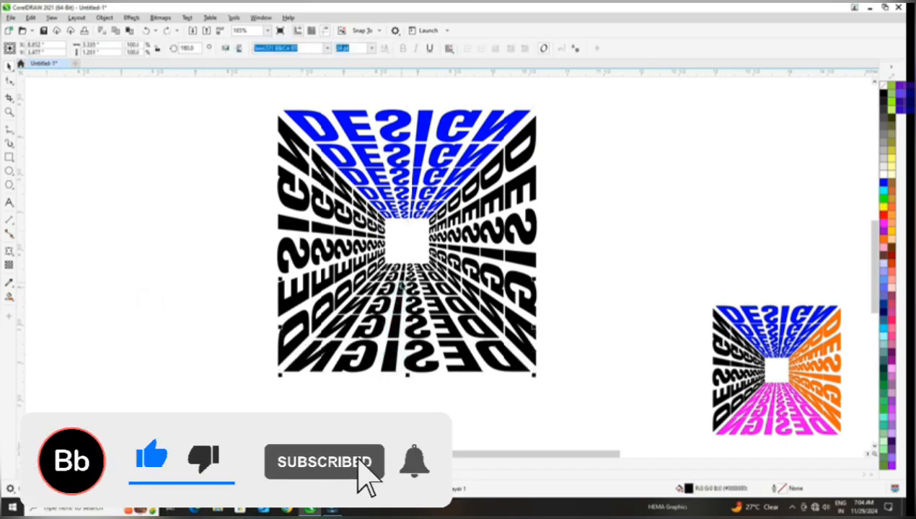
left_click(398, 277, "shift")
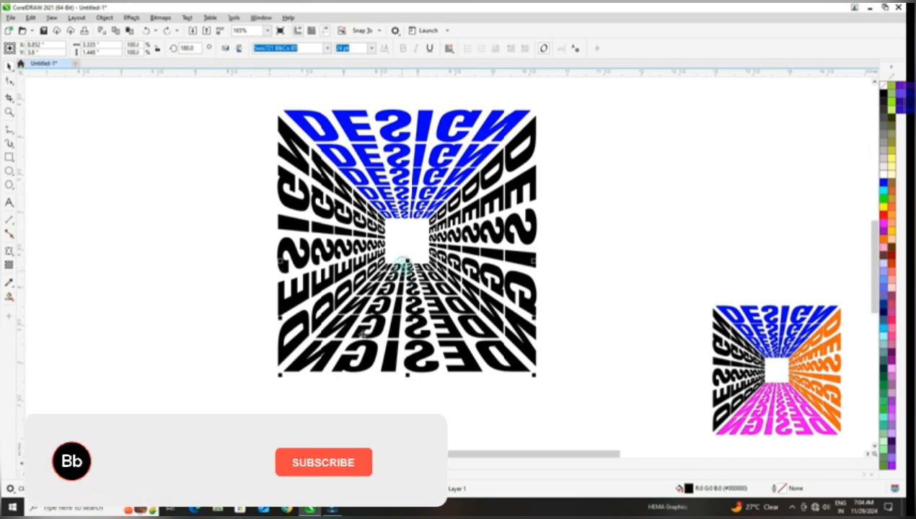
left_click(884, 338)
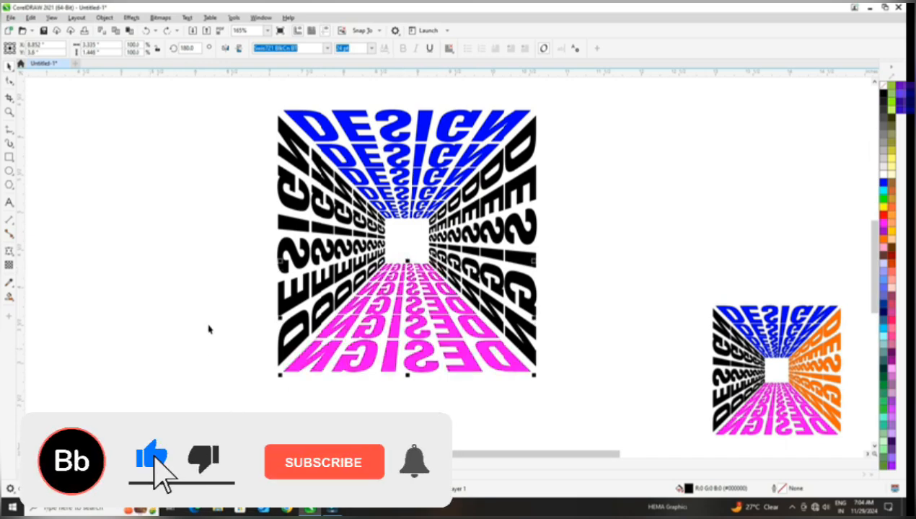
left_click(194, 291)
Step: Select the DESIGN texts that form the tunnel's right wall
left_click(530, 192)
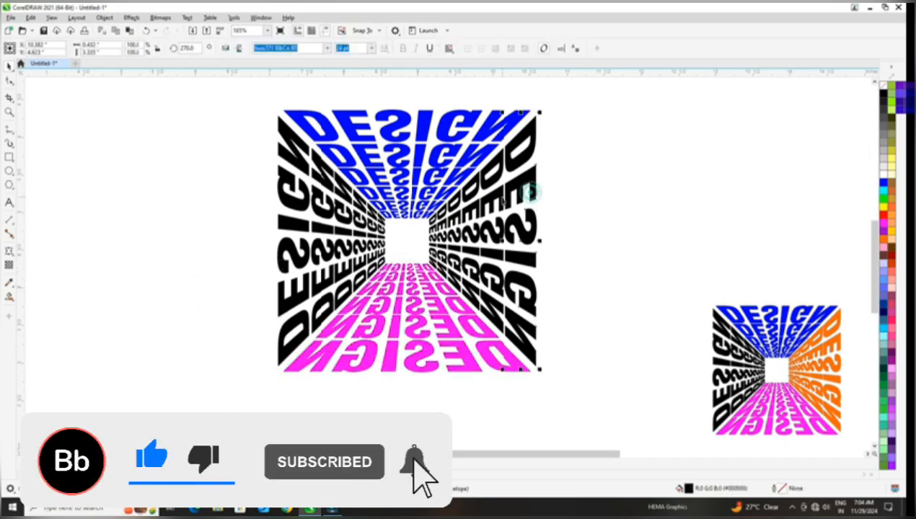
left_click(472, 205, "shift")
left_click(455, 214, "shift")
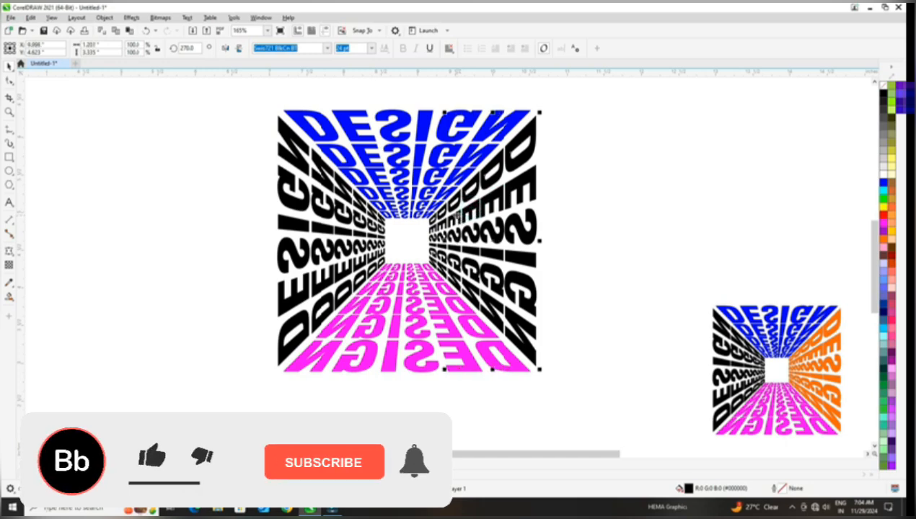
left_click(442, 217, "shift")
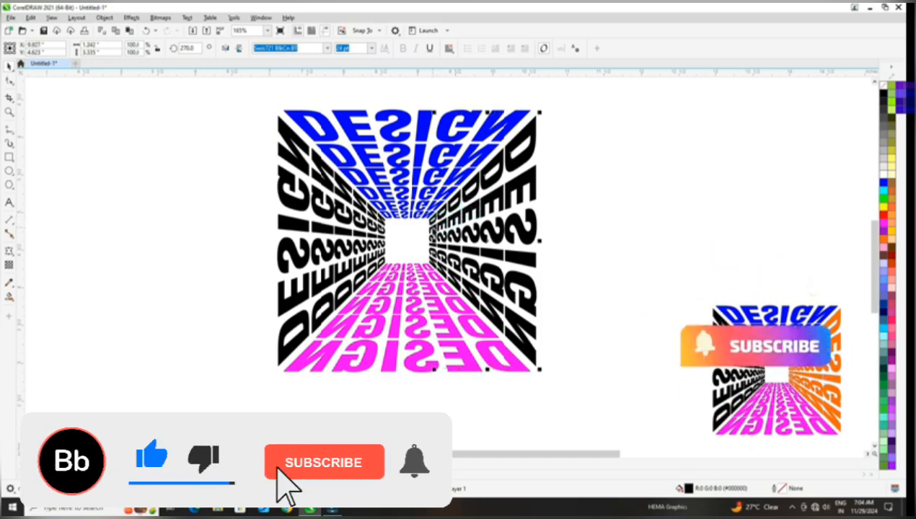